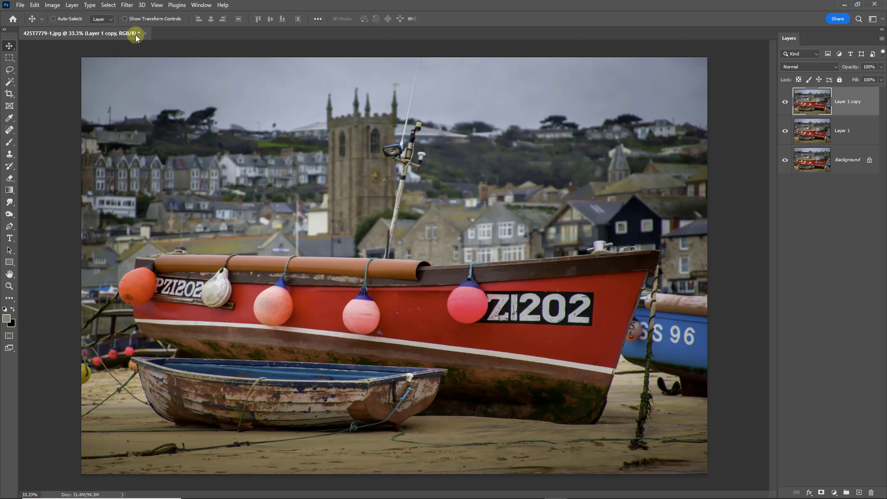
Apply the Smart Blur filter to the top layer with radius 3.0, threshold 25.0, High quality and Edge Only mode.
click(127, 6)
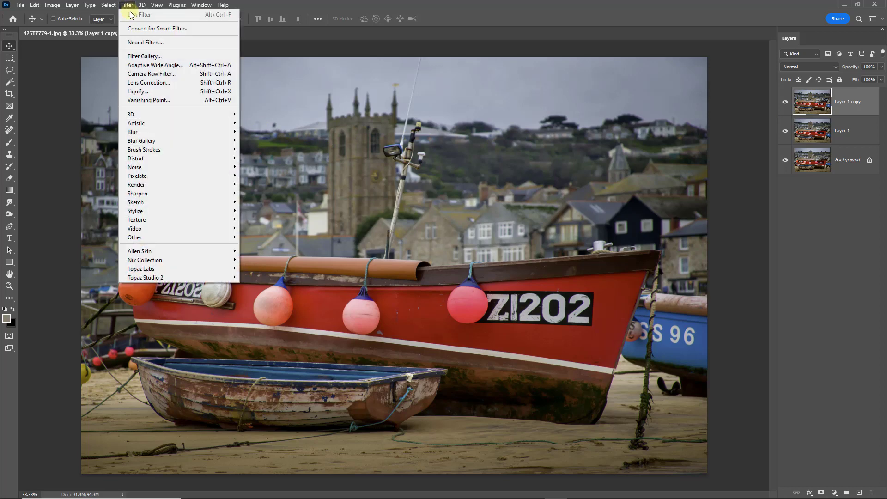
mouse_move(137, 132)
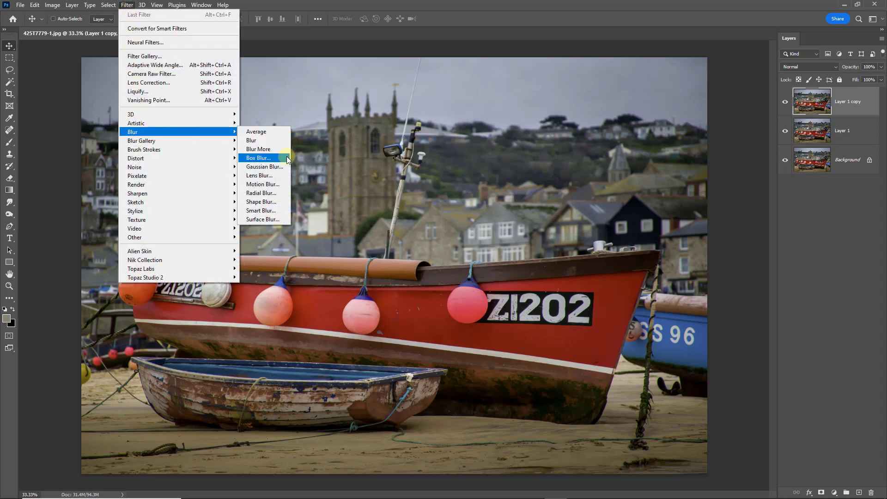
click(268, 211)
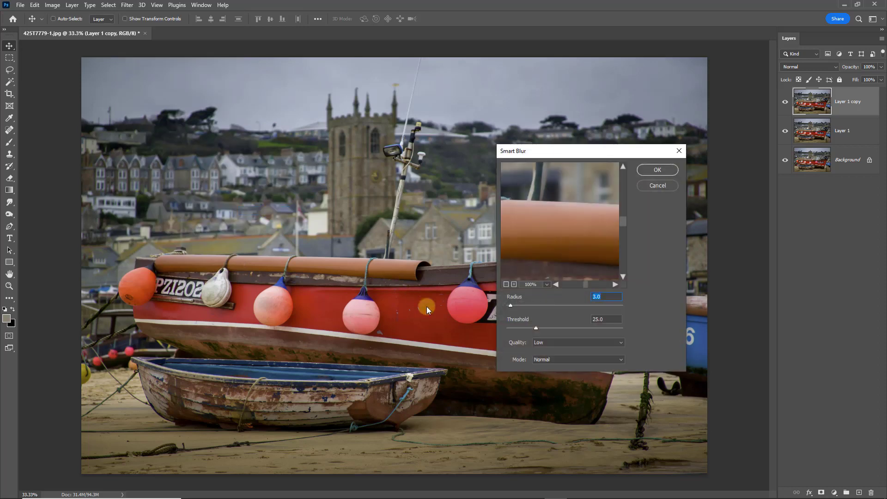
click(621, 344)
click(607, 362)
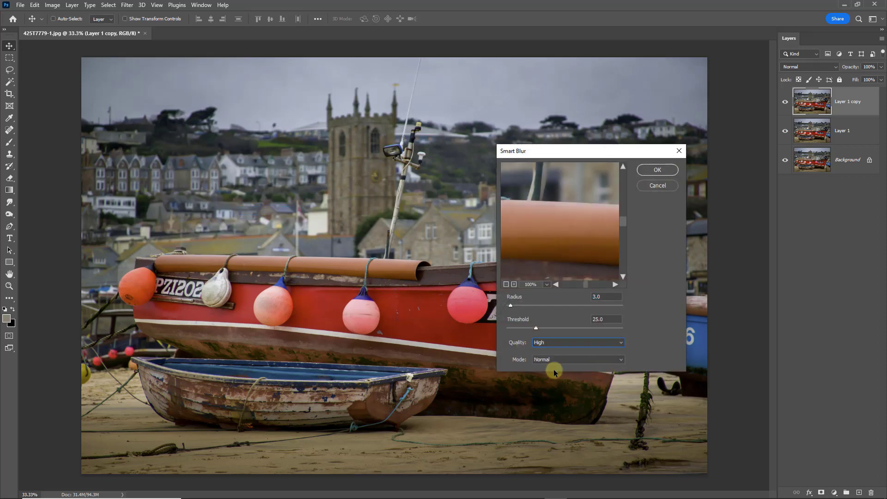
click(619, 360)
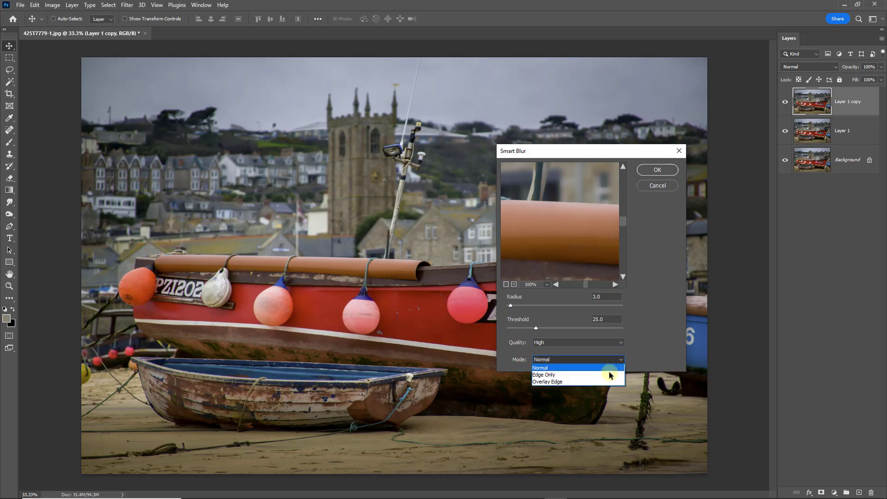
click(606, 374)
drag(534, 222, 637, 188)
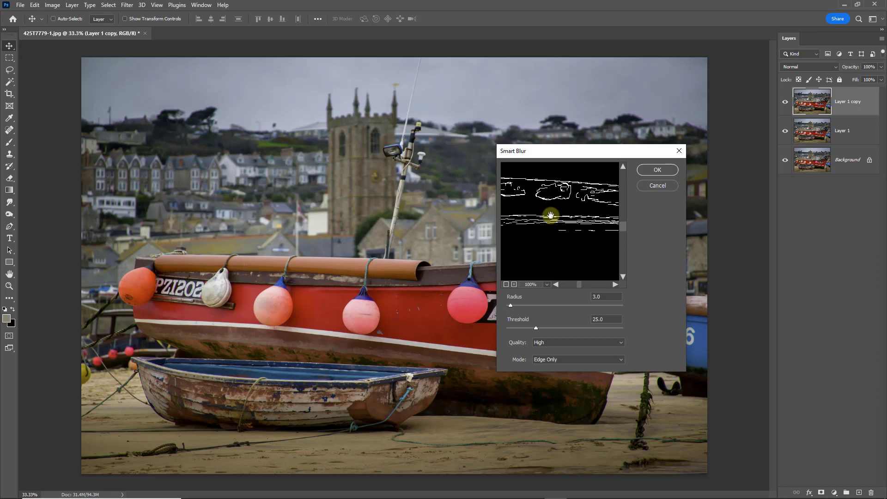
drag(548, 213, 682, 283)
drag(542, 242, 590, 189)
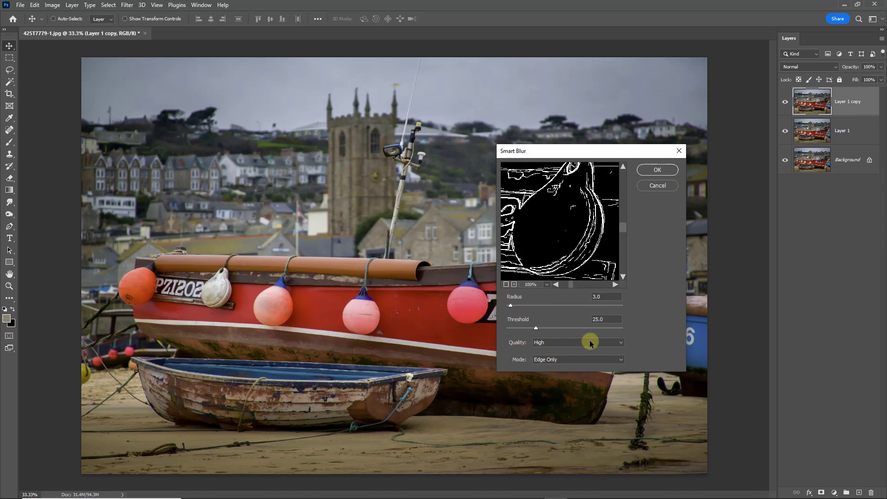
click(656, 170)
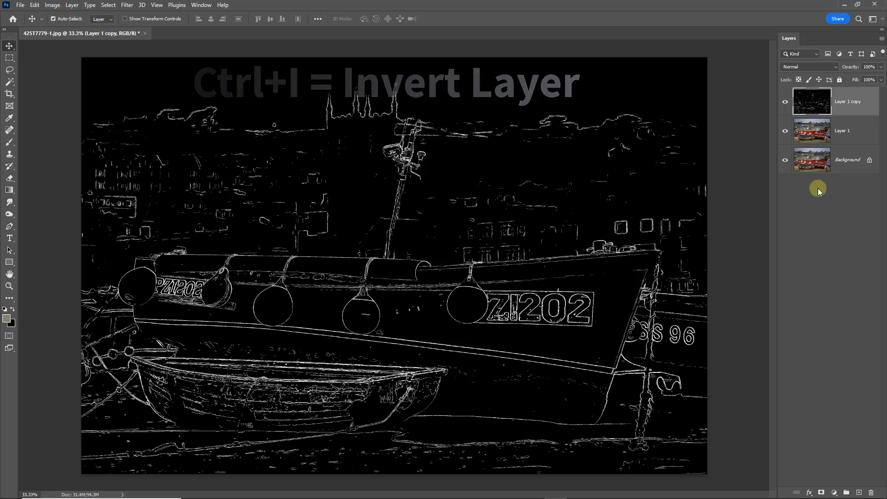
Invert the edge-line layer, hide it, and make the photo layer directly below it active.
key(ctrl+i)
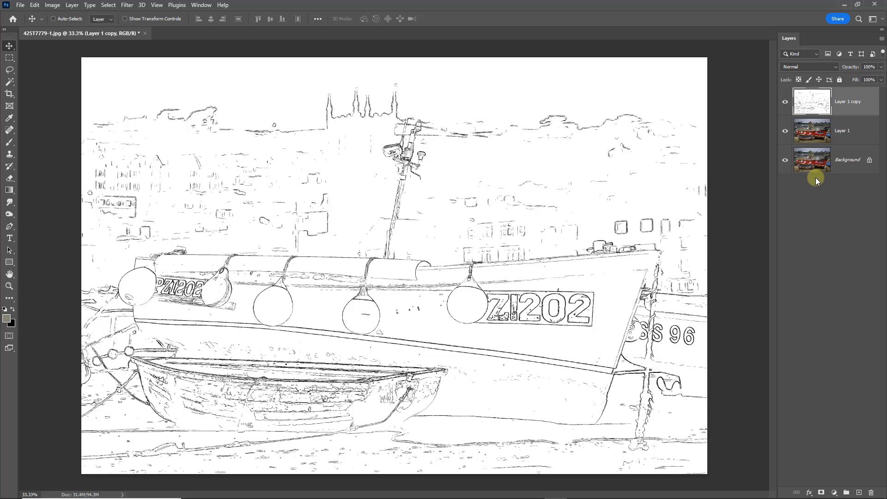
click(785, 103)
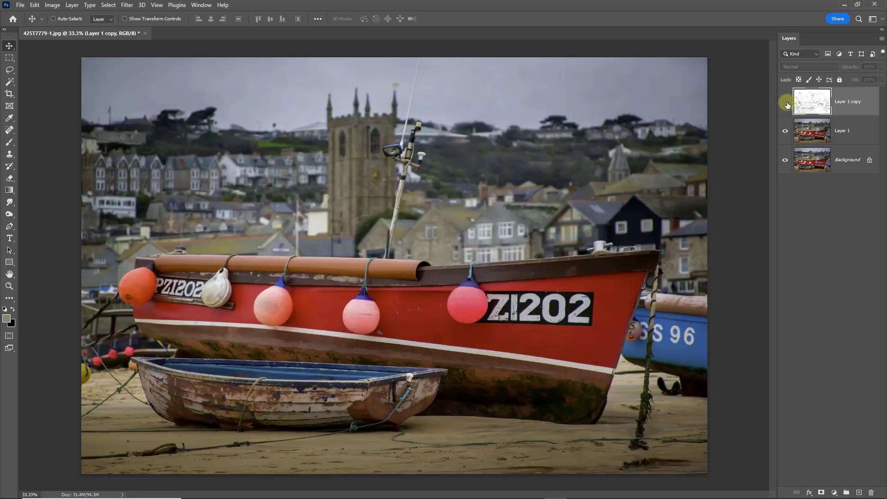
click(841, 132)
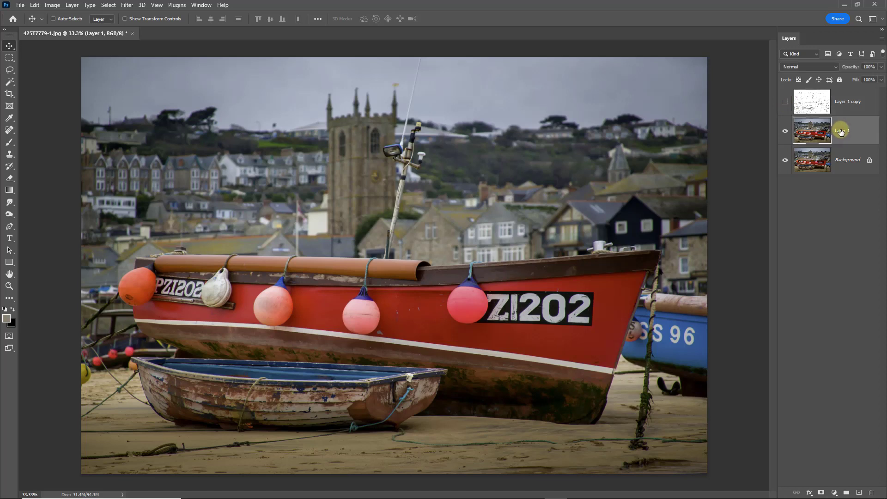
click(814, 134)
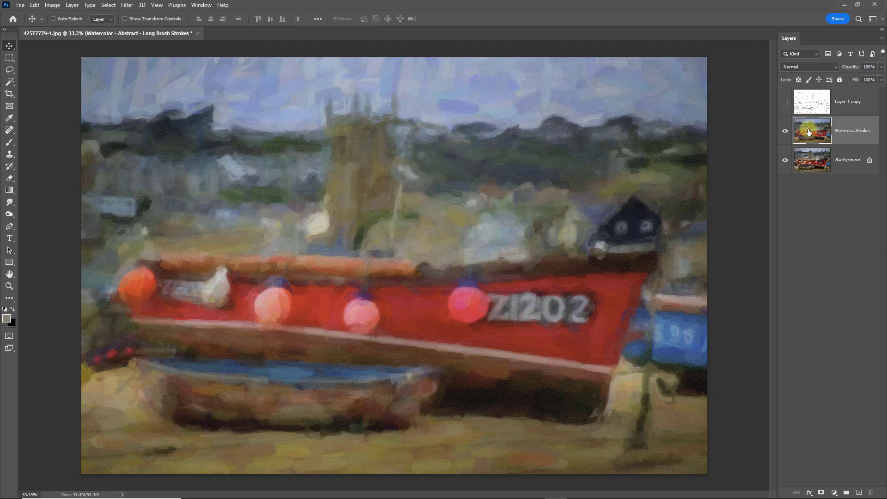
Show the line drawing layer again and set its blend mode to Color Burn.
click(850, 101)
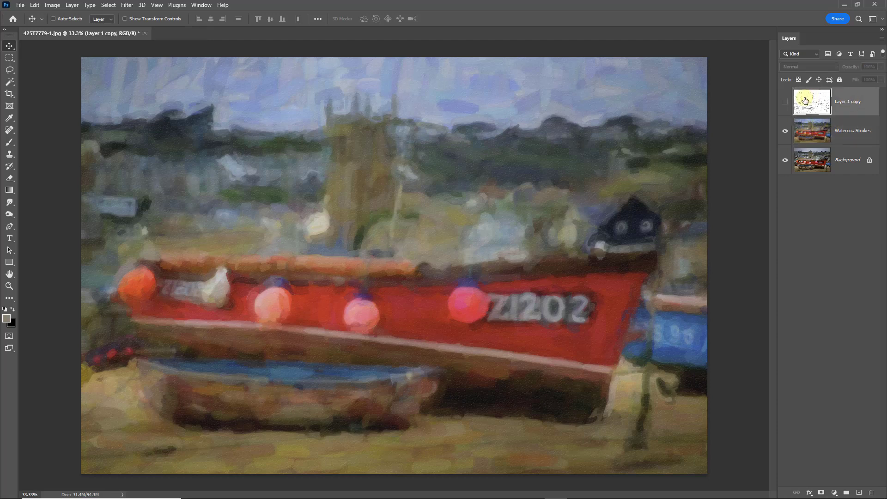
click(785, 101)
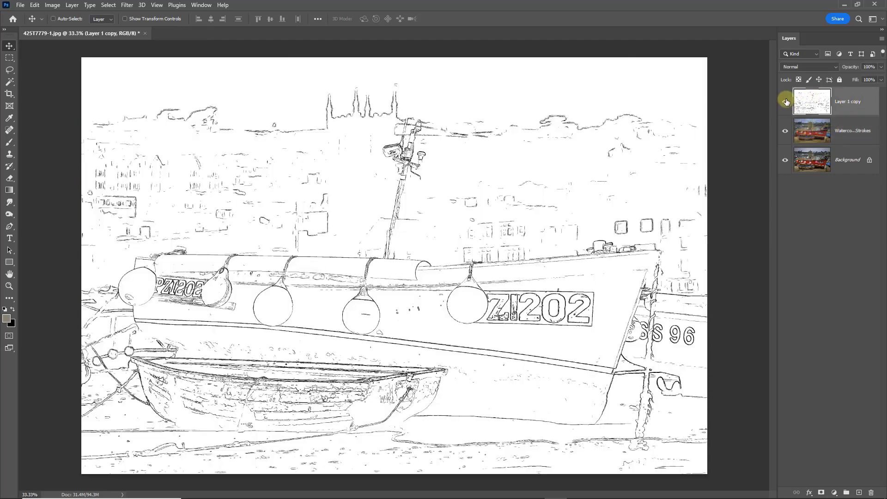
click(835, 65)
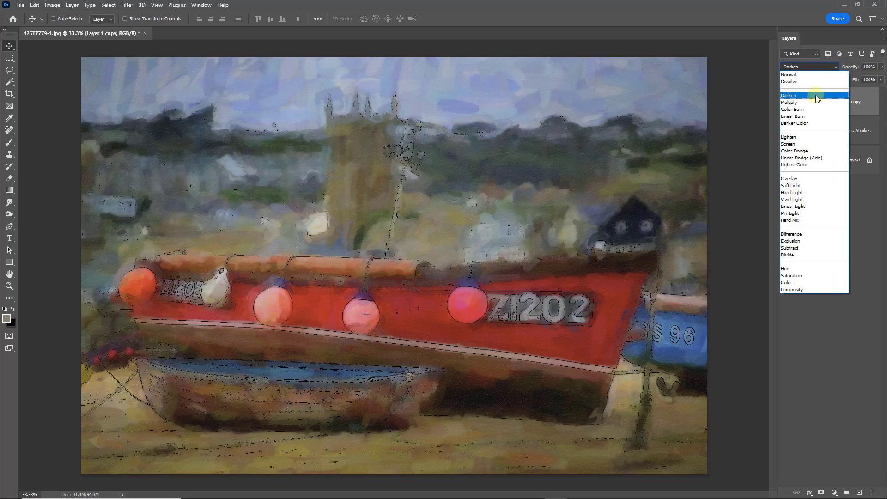
click(790, 111)
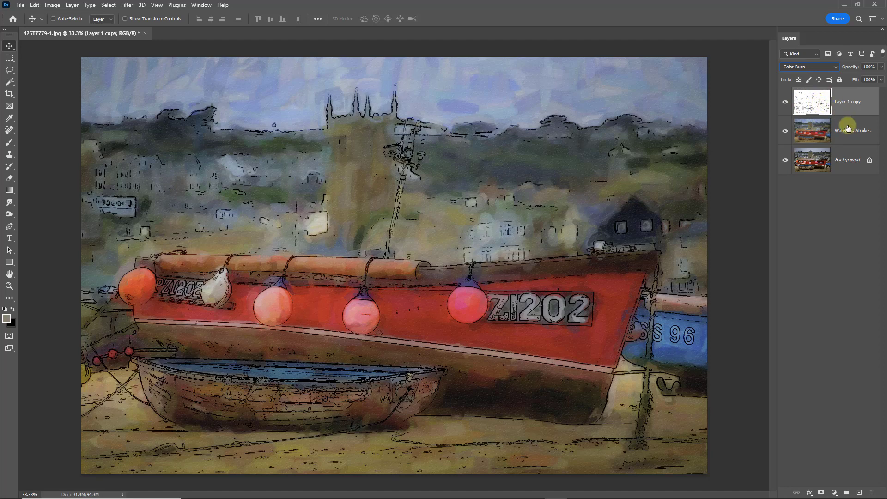
Merge the line drawing layer with the watercolor layer, leaving the Background separate.
key(ctrl)
ctrl+click(845, 128)
right_click(851, 126)
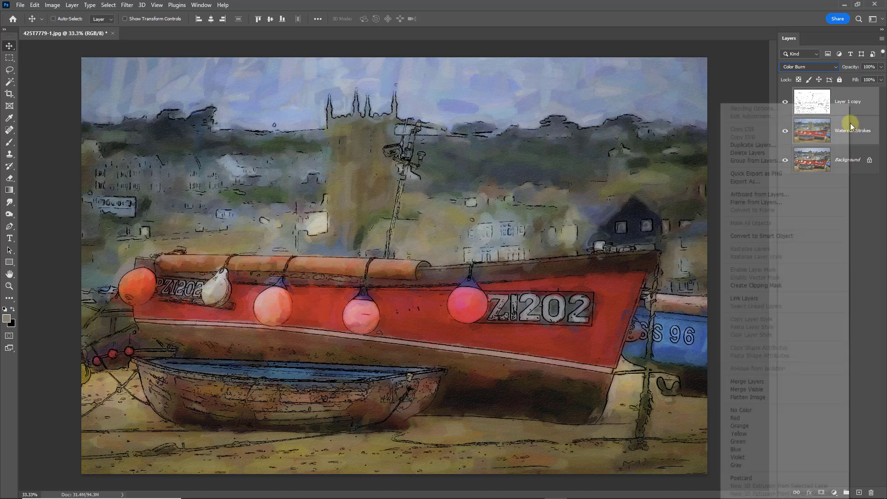
click(748, 381)
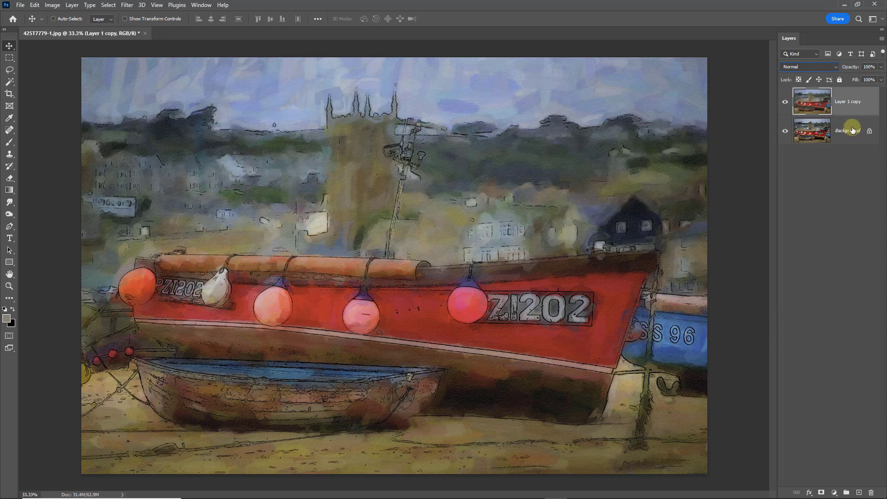
Compare the merged painting with the original photo, and add a white layer mask to the merged layer.
click(787, 104)
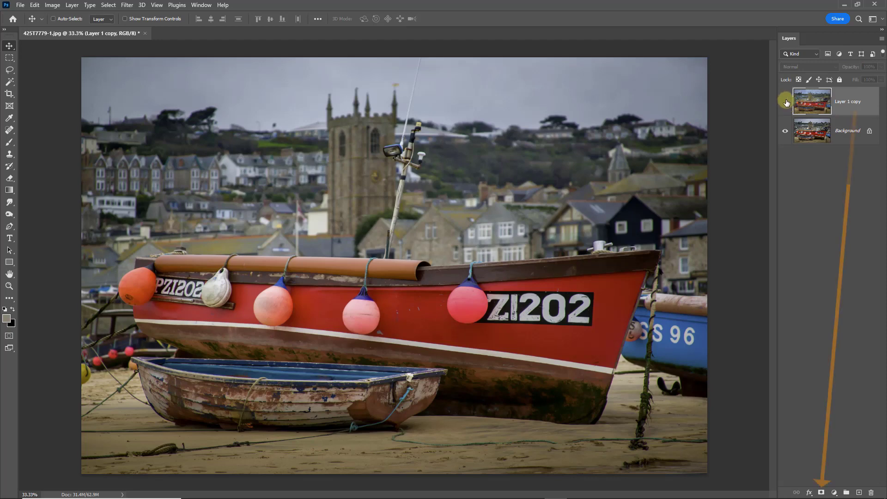
click(785, 103)
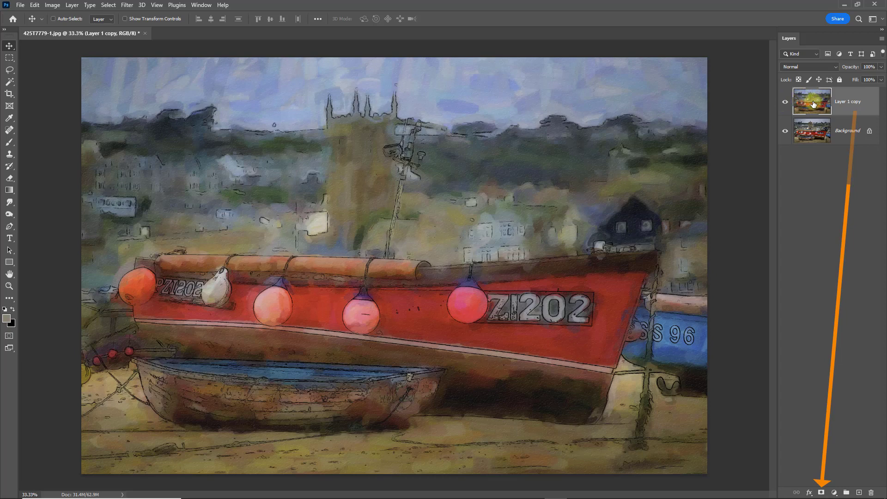
click(820, 493)
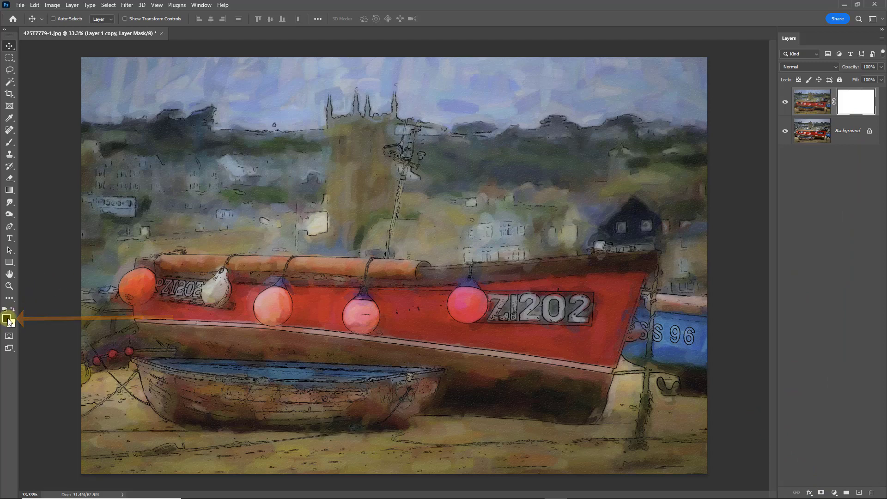
Paint black on the mask with a size 200 brush at 5% flow over the church tower and background houses to restore photo detail.
click(12, 147)
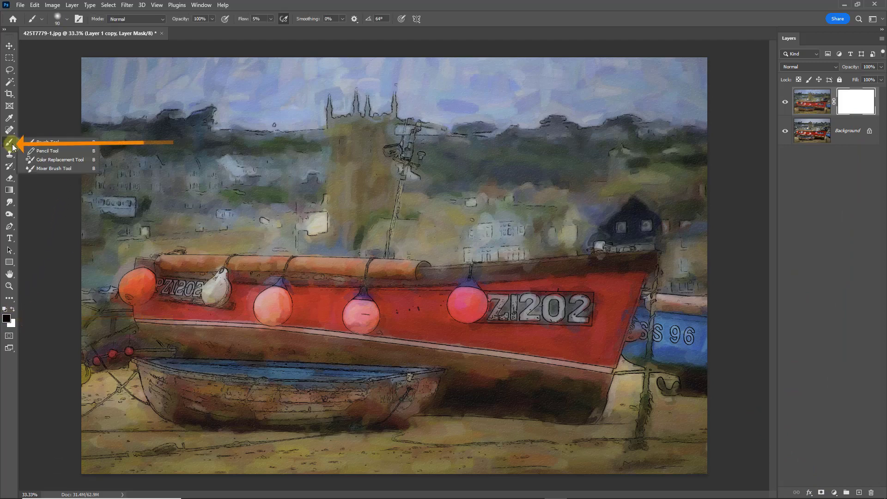
click(42, 143)
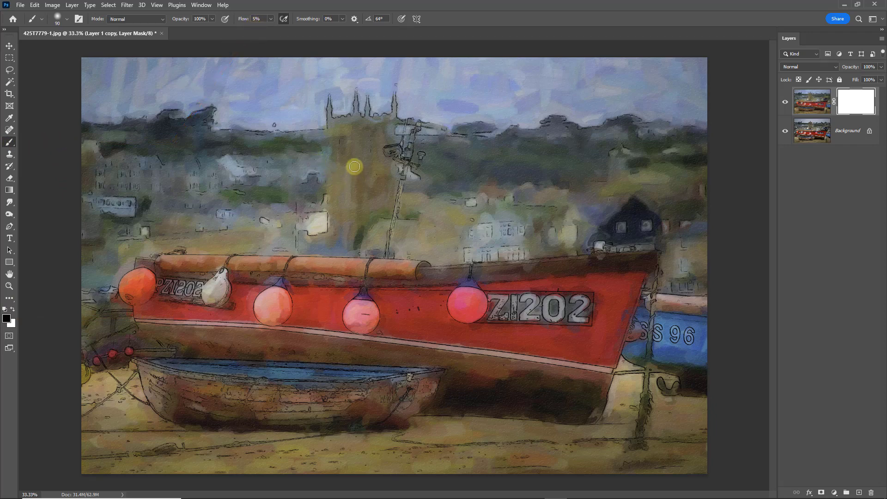
key(bracketright)
key(bracketright)
key(bracketright)
key(bracketright)
key(bracketright)
mouse_move(340, 145)
mouse_down()
mouse_move(344, 128)
mouse_move(330, 226)
mouse_move(347, 139)
mouse_move(358, 125)
mouse_move(381, 127)
mouse_move(362, 122)
mouse_move(337, 148)
mouse_up()
mouse_move(275, 162)
mouse_down()
mouse_move(109, 174)
mouse_move(266, 175)
mouse_move(101, 170)
mouse_move(238, 179)
mouse_move(123, 194)
mouse_move(316, 166)
mouse_move(255, 173)
mouse_up()
mouse_move(476, 226)
mouse_down()
mouse_move(568, 214)
mouse_move(575, 222)
mouse_move(428, 252)
mouse_move(651, 220)
mouse_move(659, 208)
mouse_move(681, 223)
mouse_move(527, 238)
mouse_move(701, 237)
mouse_move(668, 231)
mouse_move(698, 249)
mouse_move(695, 261)
mouse_move(662, 276)
mouse_up()
mouse_move(390, 194)
mouse_down()
mouse_move(546, 182)
mouse_move(499, 197)
mouse_move(639, 181)
mouse_move(419, 202)
mouse_move(580, 203)
mouse_up()
mouse_move(241, 205)
mouse_down()
mouse_move(130, 218)
mouse_move(228, 216)
mouse_move(158, 228)
mouse_up()
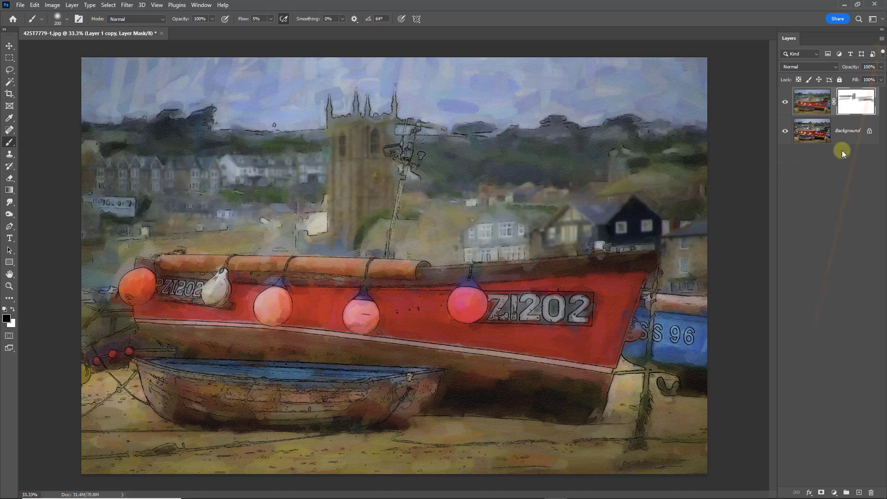
Flatten the image and add a new layer in Overlay mode filled with 50% gray.
click(881, 39)
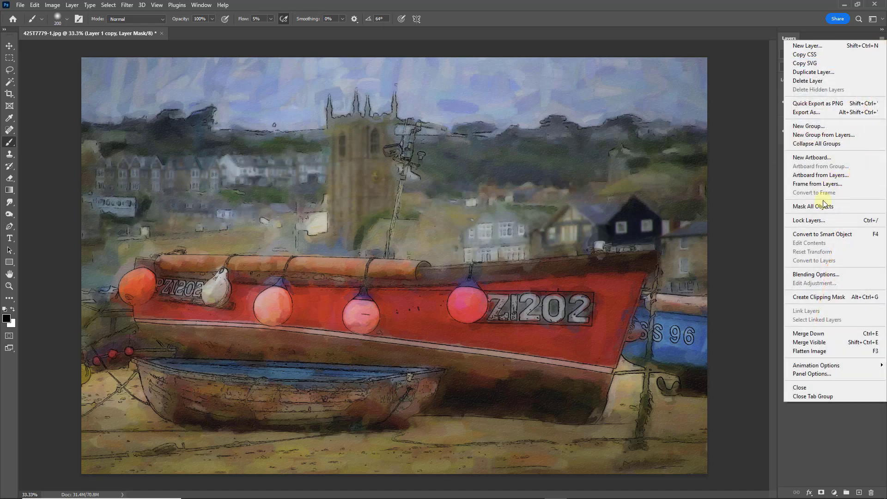
click(811, 352)
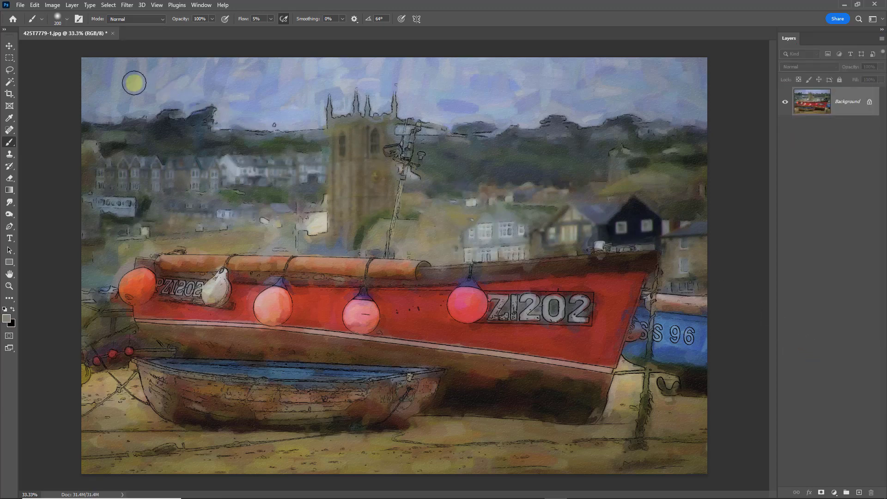
click(72, 6)
mouse_move(78, 18)
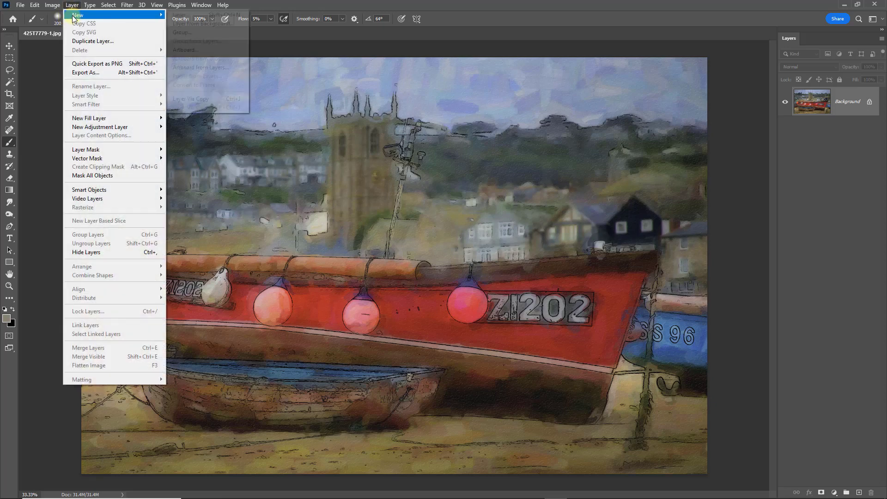
click(178, 15)
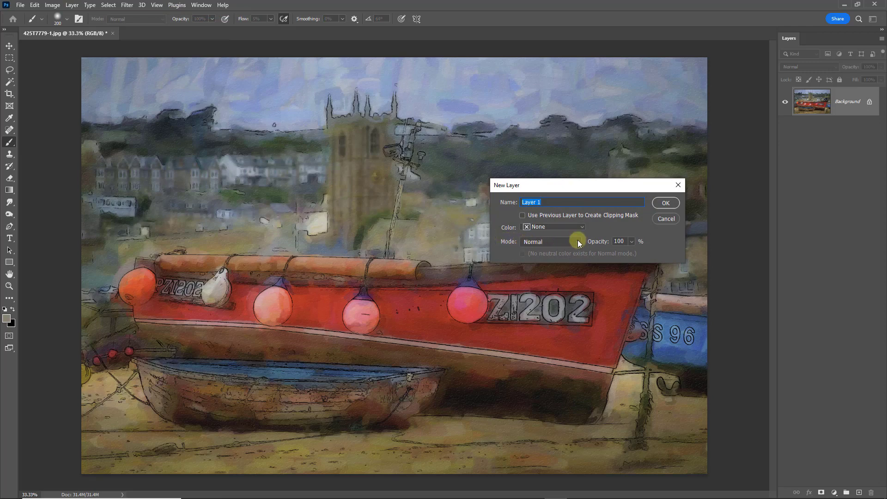
click(578, 241)
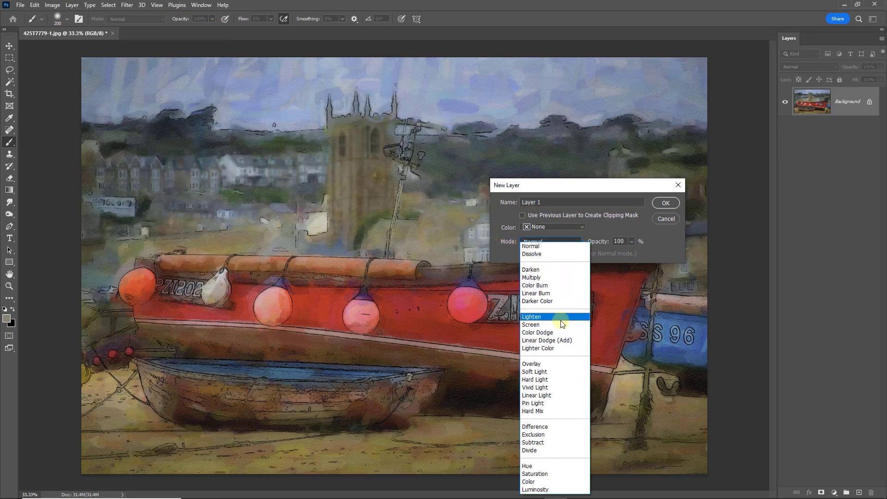
click(536, 363)
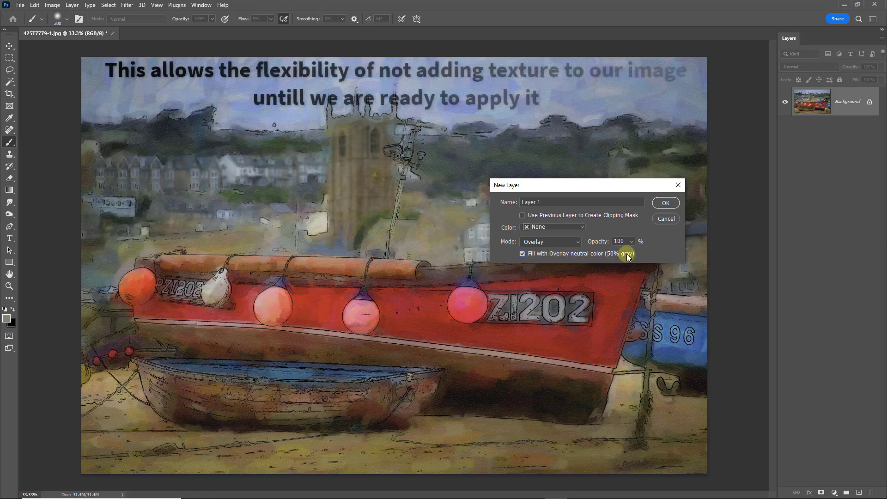
click(663, 206)
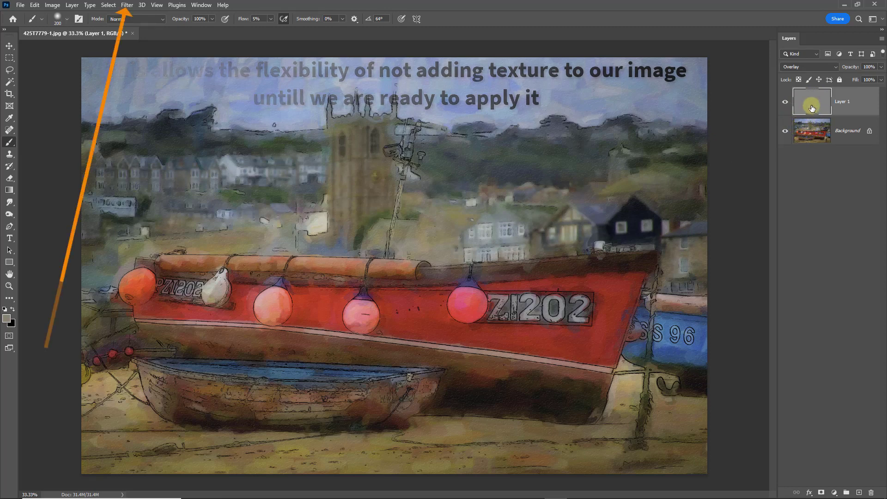
Apply the Texturizer filter to the gray layer with Burlap texture, scaling 200%, relief 4, Top Left light and Invert enabled.
click(126, 7)
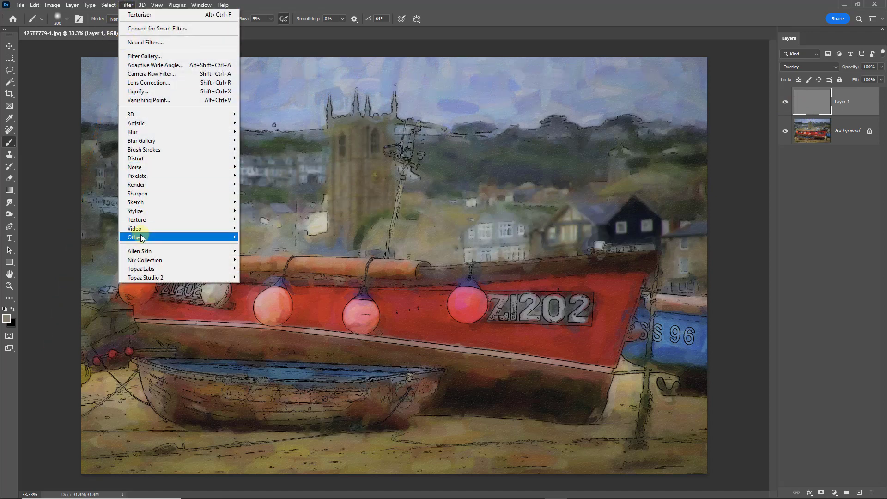
mouse_move(185, 219)
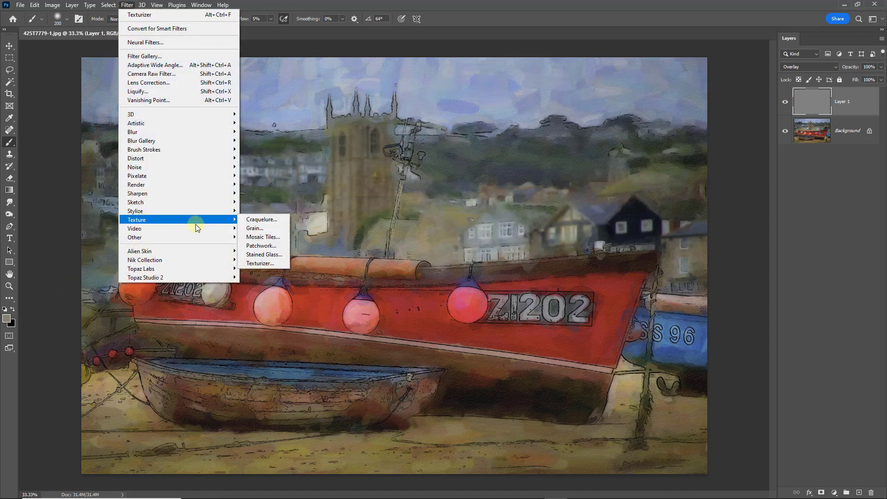
click(270, 266)
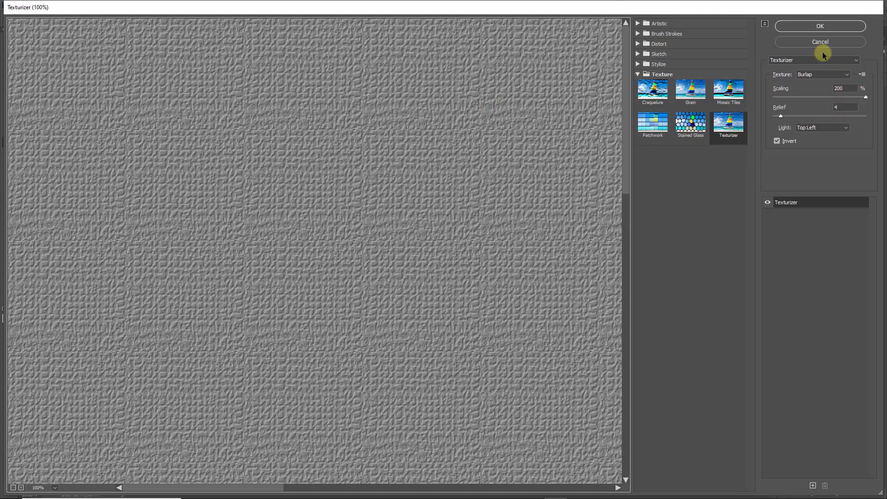
click(816, 25)
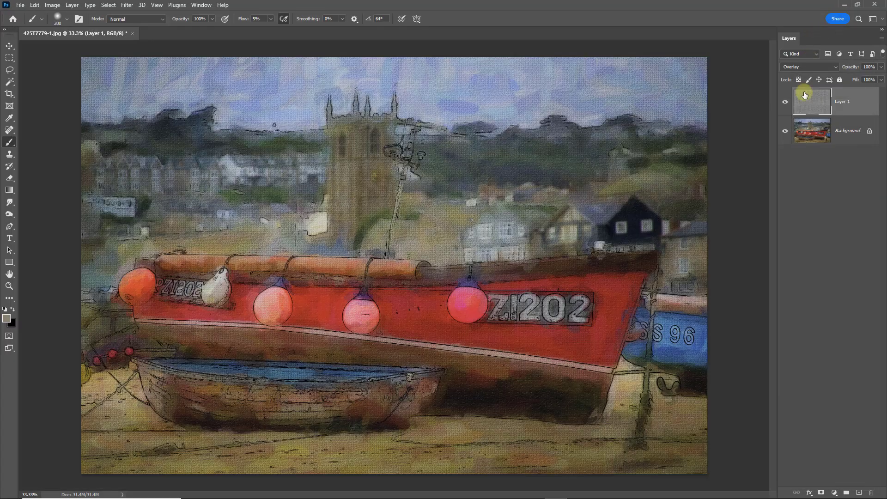
Compare the image with and without the texture layer, and inspect the burlap texture up close around the boat's registration number.
click(786, 102)
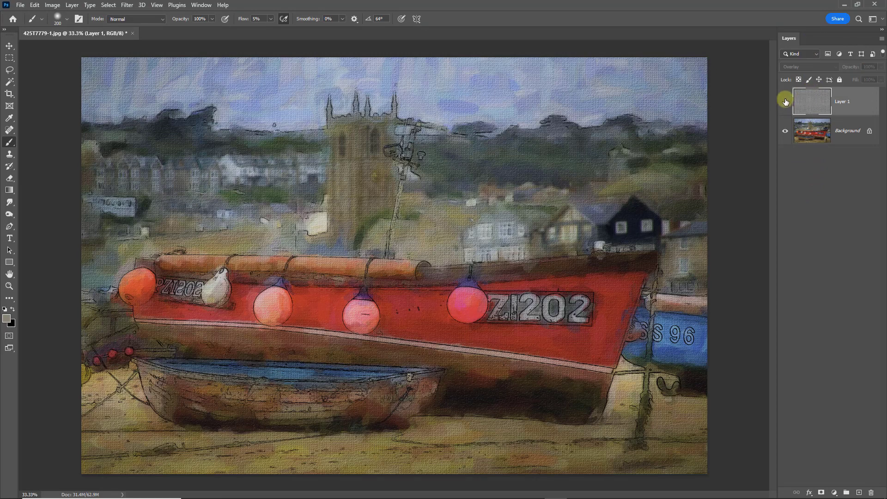
click(782, 104)
click(9, 286)
click(586, 304)
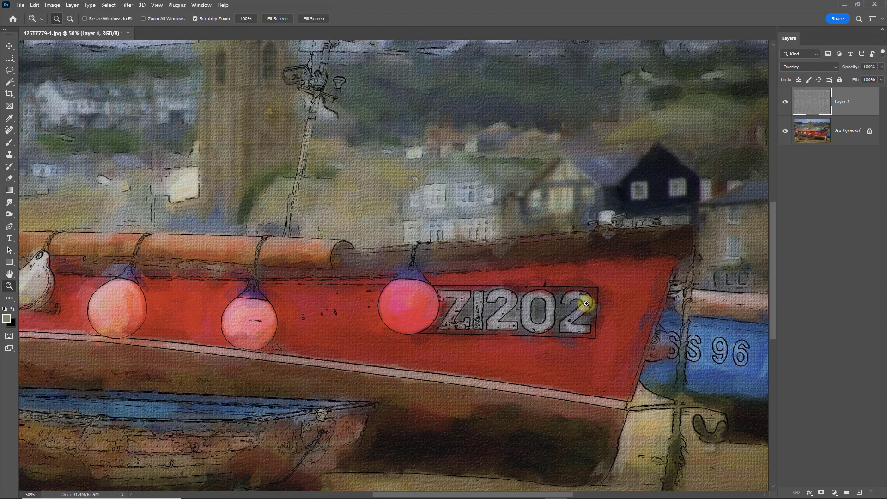